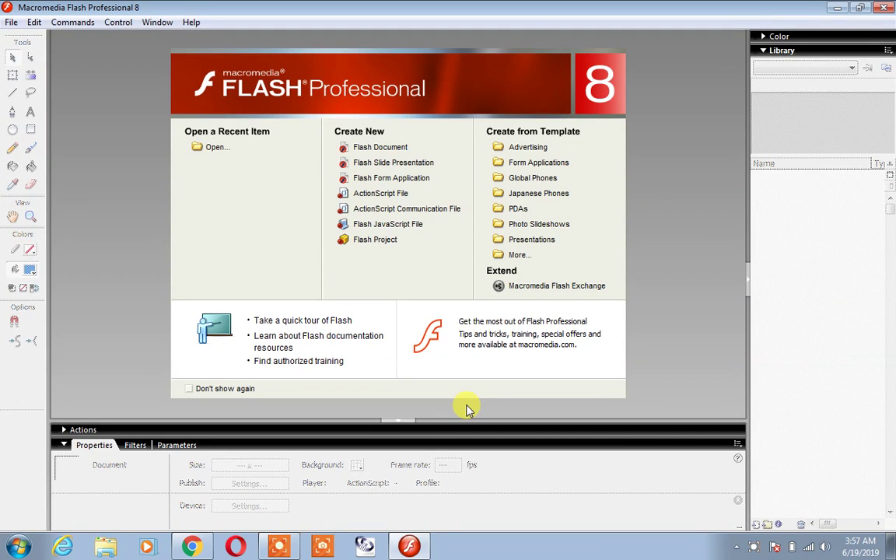
# Step: Create a new blank Flash Document from the start page
pyautogui.click(401, 148)
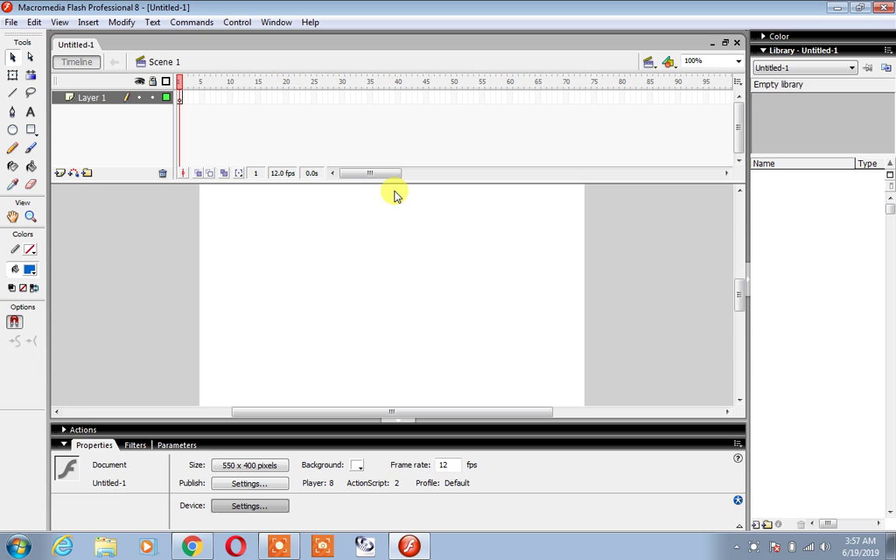
# Step: Collapse the Properties panel, fit the stage, and draw a rectangle in the top-left corner
pyautogui.click(397, 420)
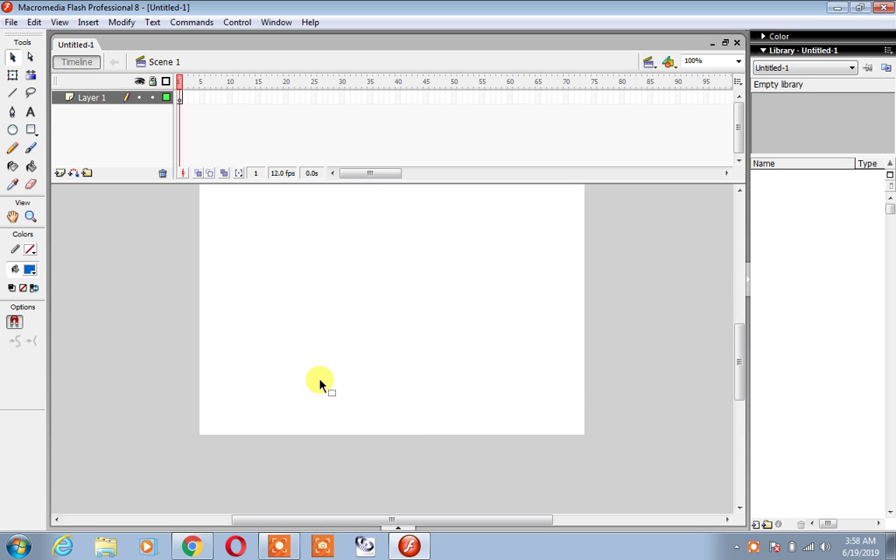
pyautogui.hotkey('ctrl', '2')
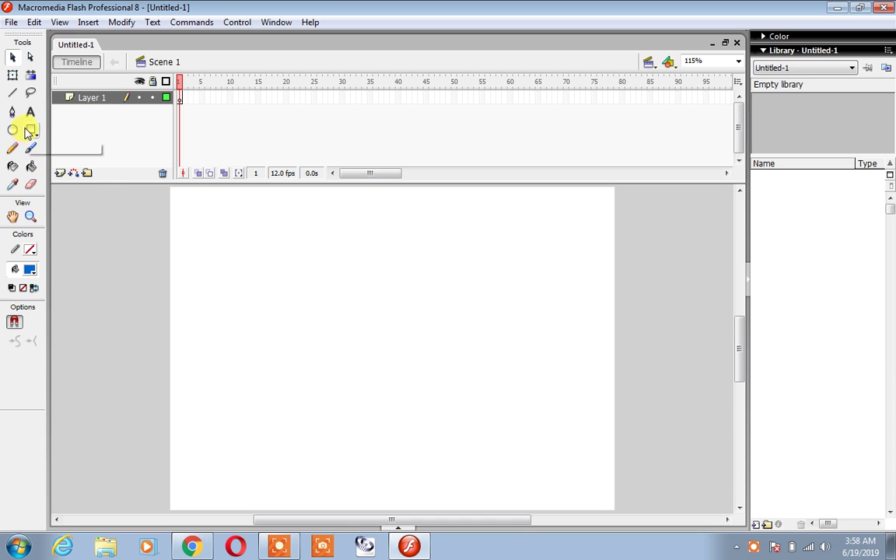
pyautogui.click(31, 129)
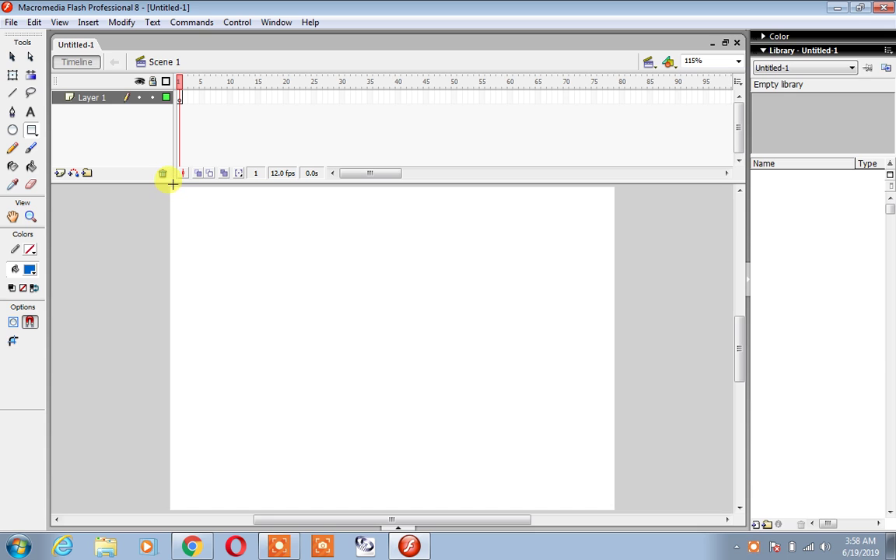
pyautogui.moveTo(169, 186); pyautogui.dragTo(275, 293)
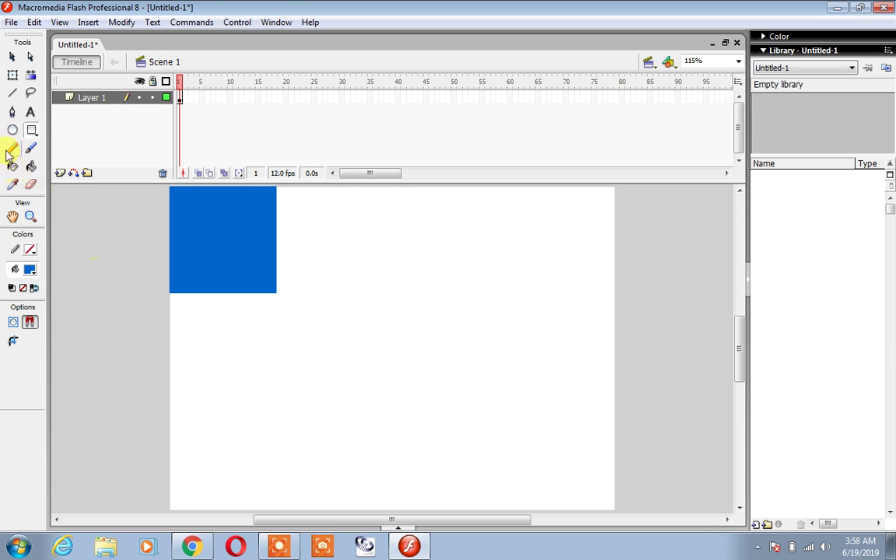
# Step: Give the rectangle's fill the red radial gradient swatch
pyautogui.click(13, 57)
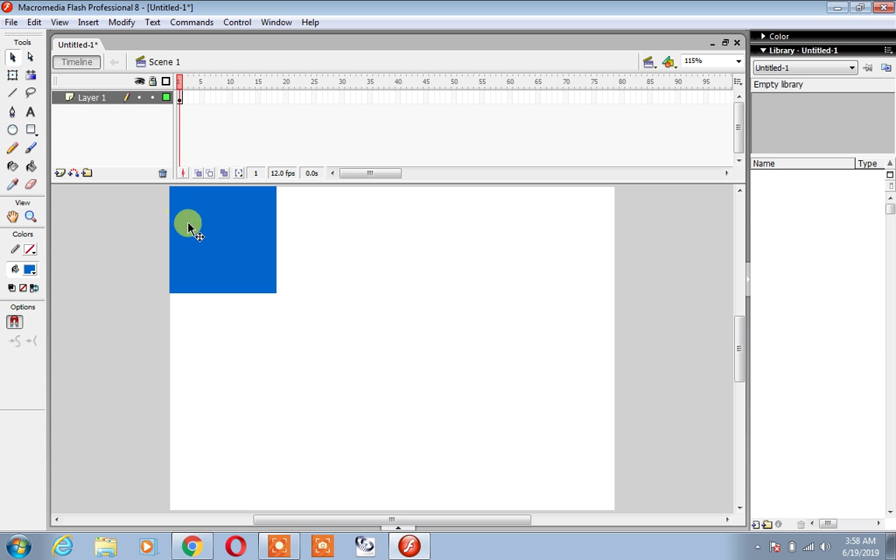
pyautogui.click(188, 226)
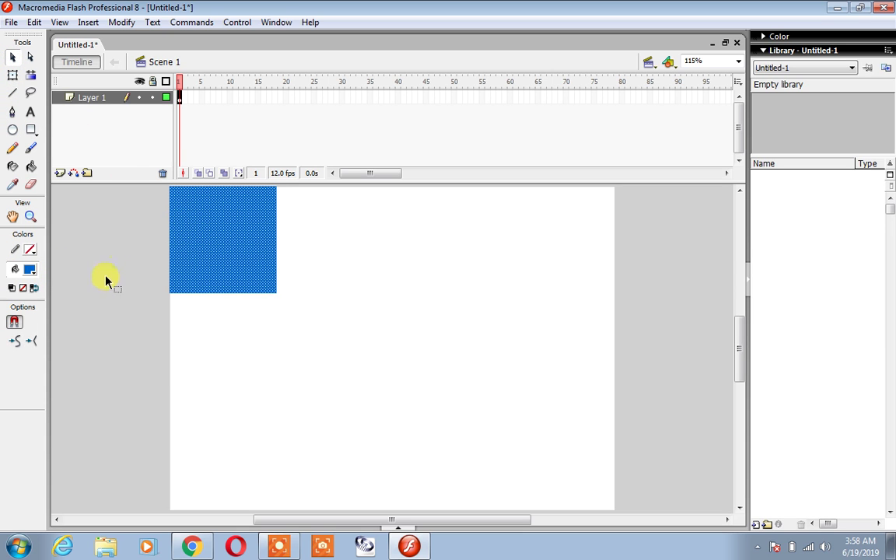
pyautogui.click(30, 269)
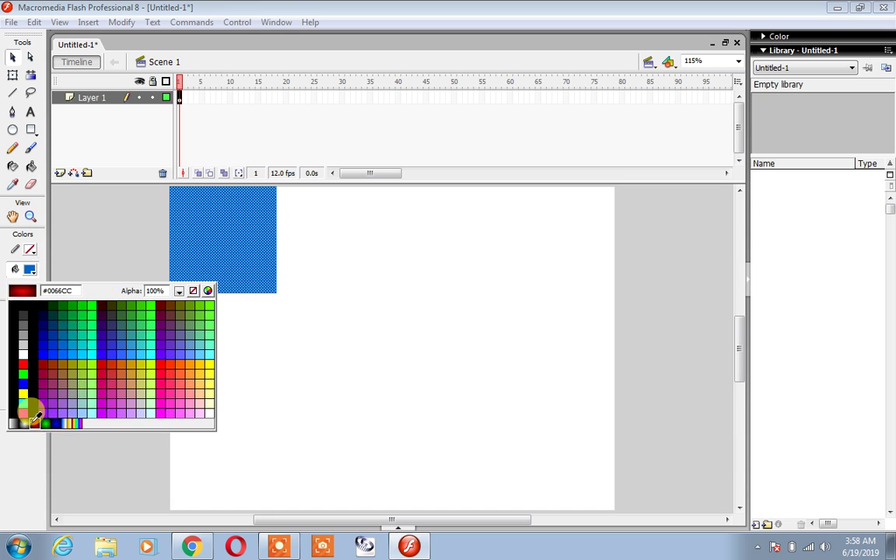
pyautogui.click(34, 421)
pyautogui.click(466, 262)
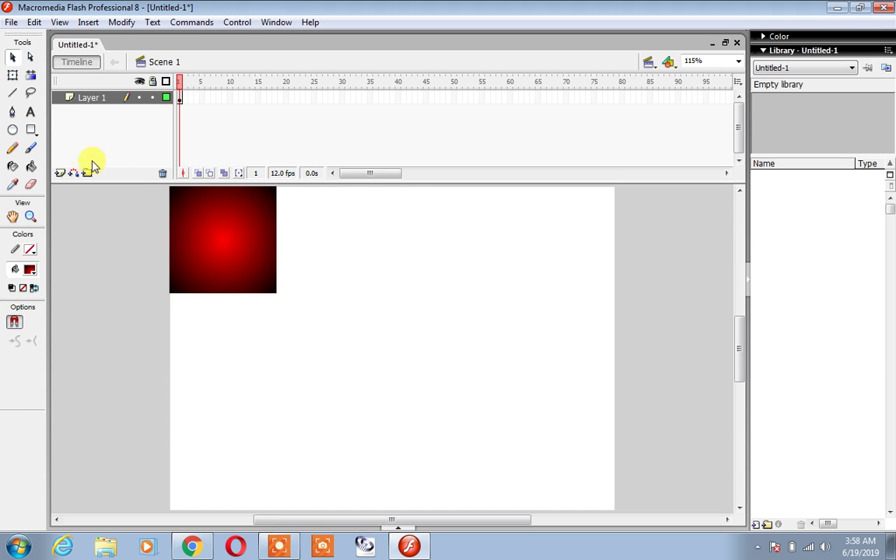
# Step: Draw ten more red-gradient rectangles of varied sizes scattered across the stage
pyautogui.click(31, 130)
pyautogui.moveTo(319, 191); pyautogui.dragTo(444, 283)
pyautogui.moveTo(496, 193); pyautogui.dragTo(580, 314)
pyautogui.moveTo(526, 386); pyautogui.dragTo(585, 469)
pyautogui.moveTo(382, 369); pyautogui.dragTo(508, 494)
pyautogui.moveTo(237, 325); pyautogui.dragTo(356, 420)
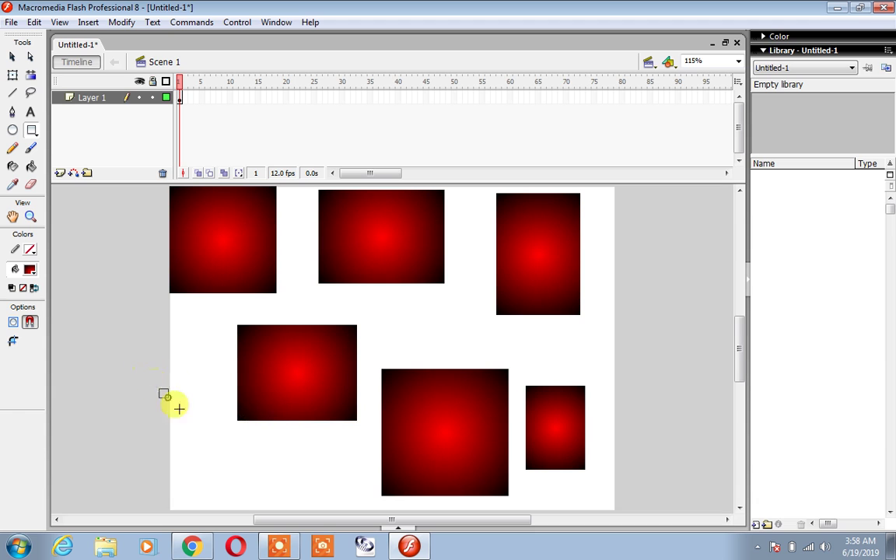
pyautogui.moveTo(158, 388); pyautogui.dragTo(285, 503)
pyautogui.moveTo(322, 458); pyautogui.dragTo(372, 507)
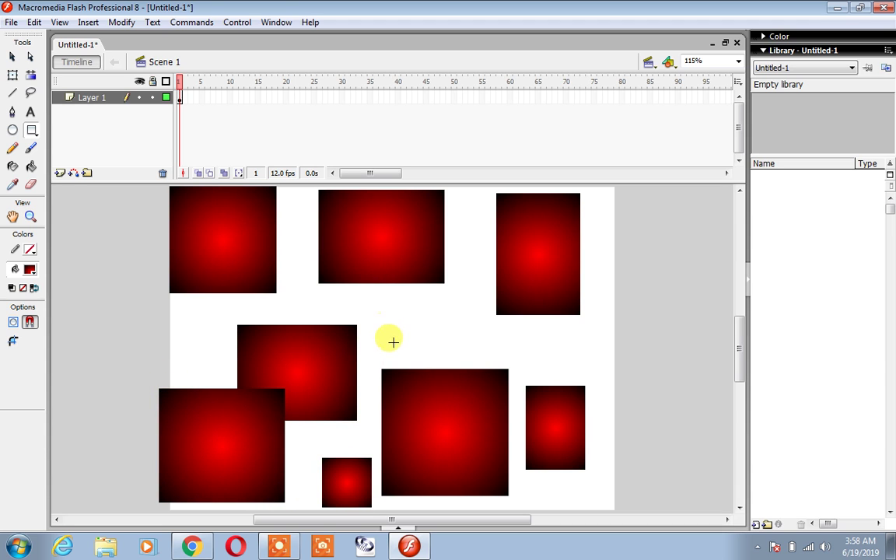
pyautogui.moveTo(404, 325); pyautogui.dragTo(458, 369)
pyautogui.moveTo(536, 345); pyautogui.dragTo(566, 375)
pyautogui.moveTo(542, 493); pyautogui.dragTo(581, 510)
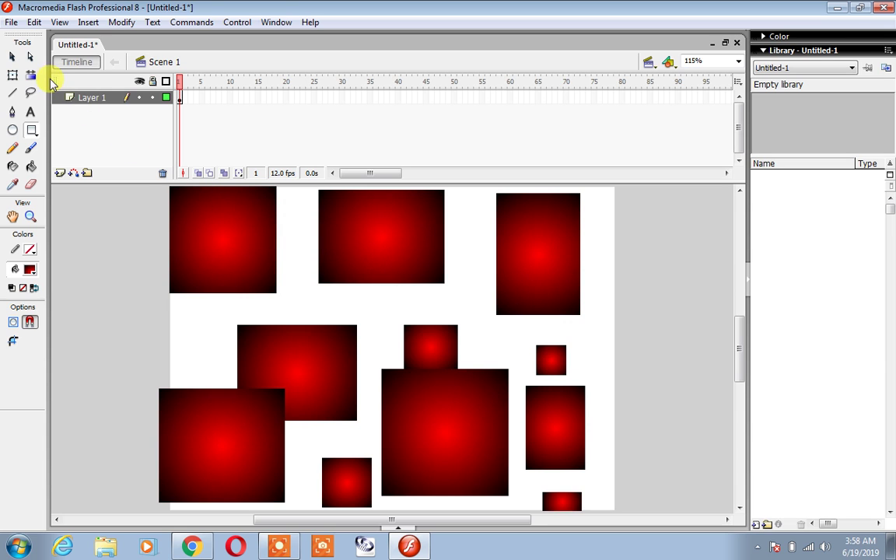
pyautogui.click(11, 57)
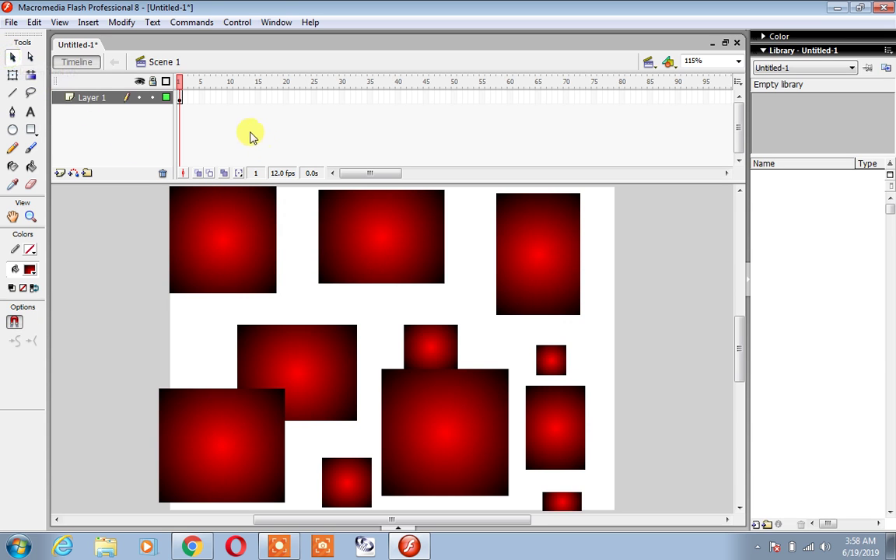
# Step: Insert keyframes on Layer 1 at frames 40 and 45, ending on the empty keyframe at frame 50
pyautogui.click(397, 99)
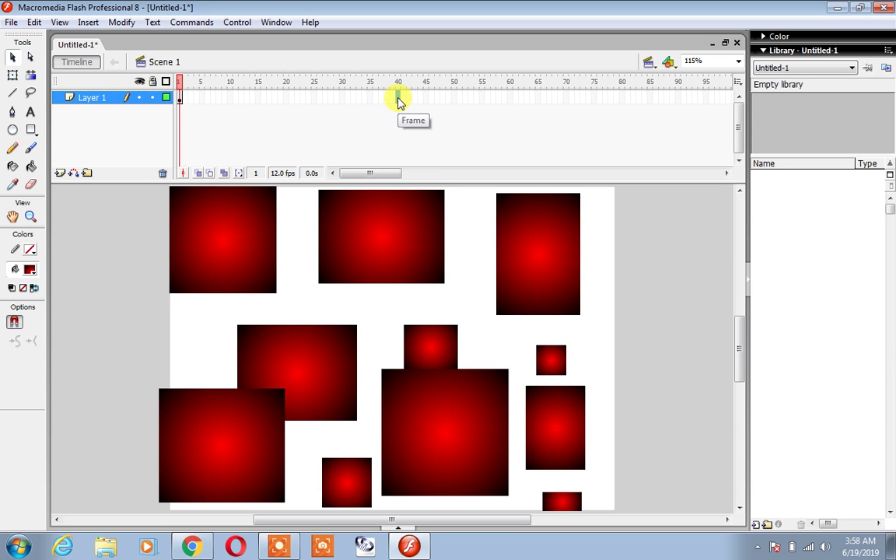
pyautogui.press('F7')
pyautogui.moveTo(397, 99); pyautogui.dragTo(398, 100)
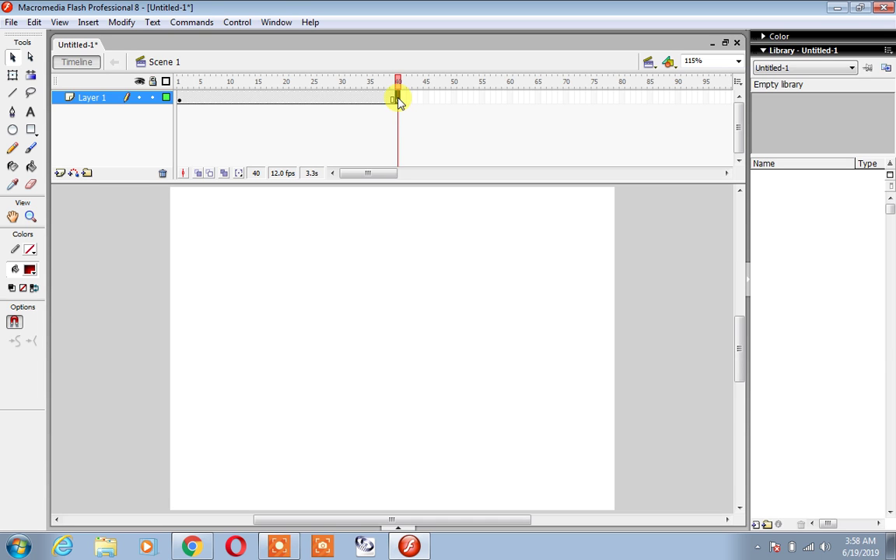
pyautogui.press('Return')
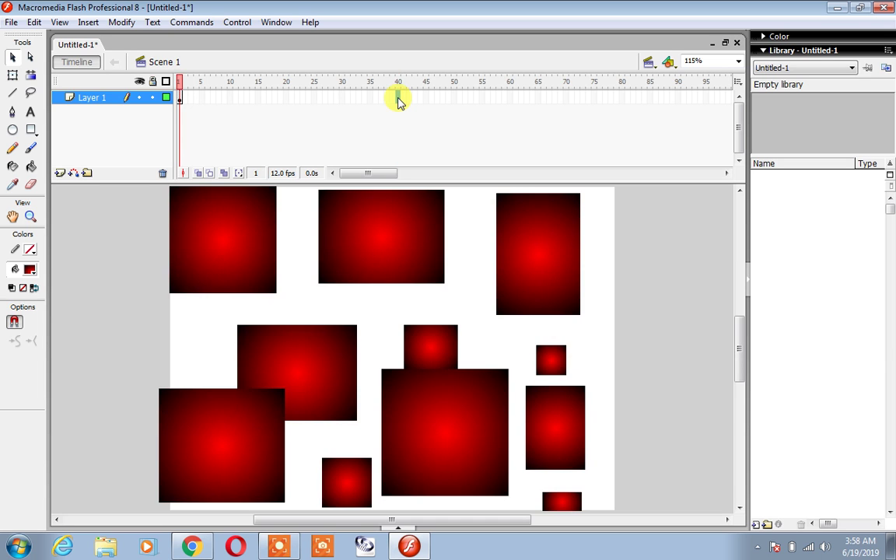
pyautogui.click(426, 100)
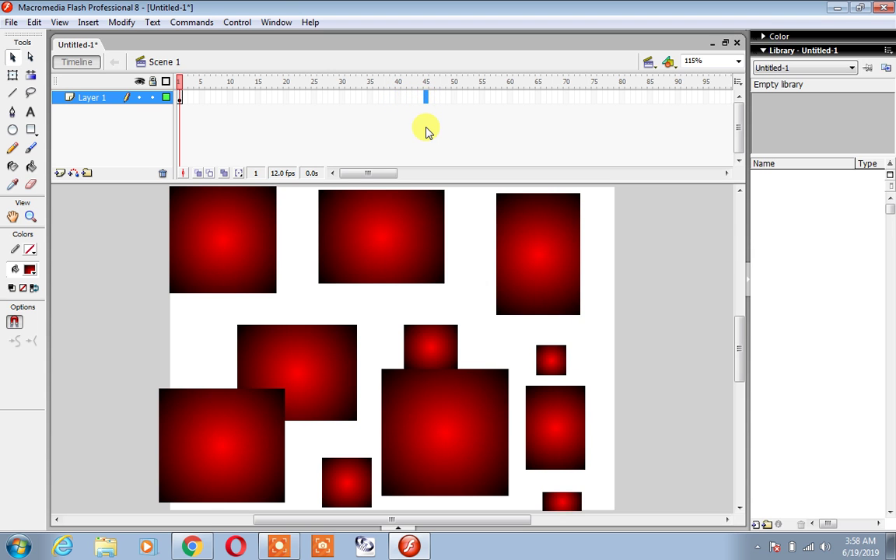
pyautogui.press('F6')
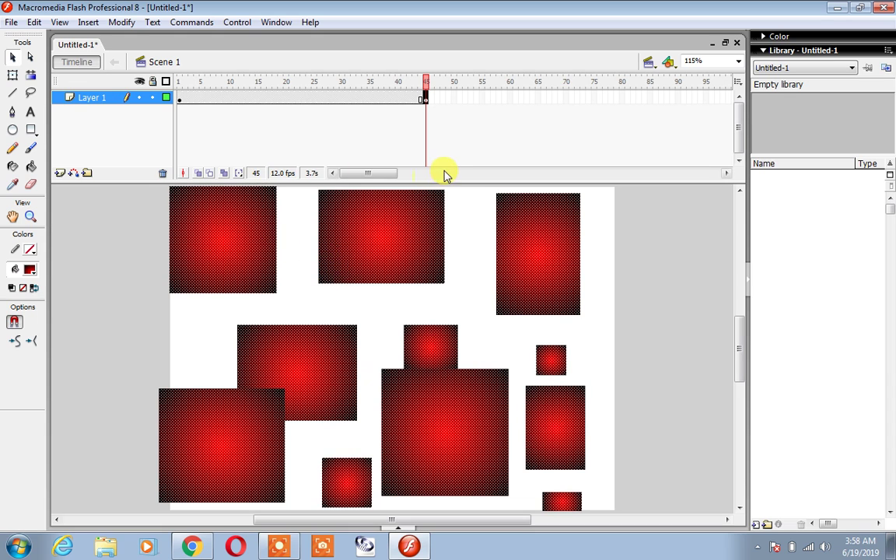
pyautogui.hotkey('ctrl', 'alt', 'r')
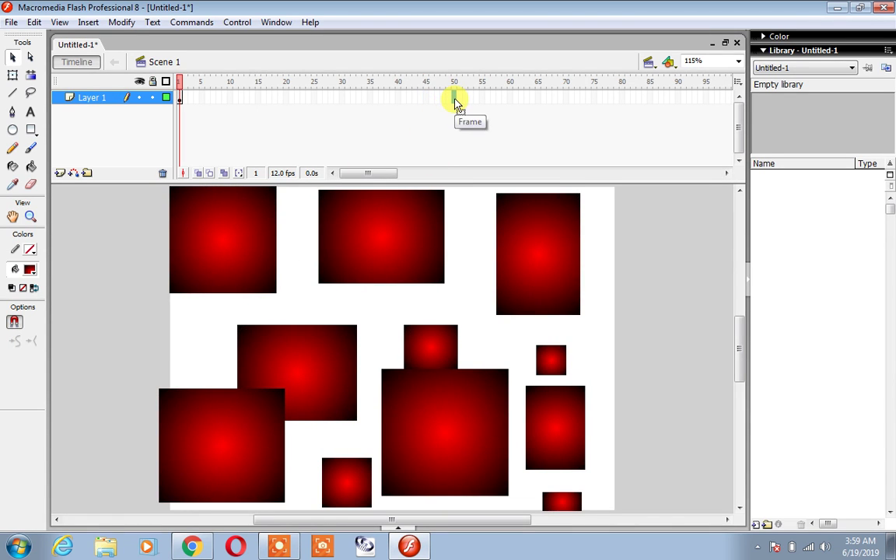
pyautogui.click(454, 98)
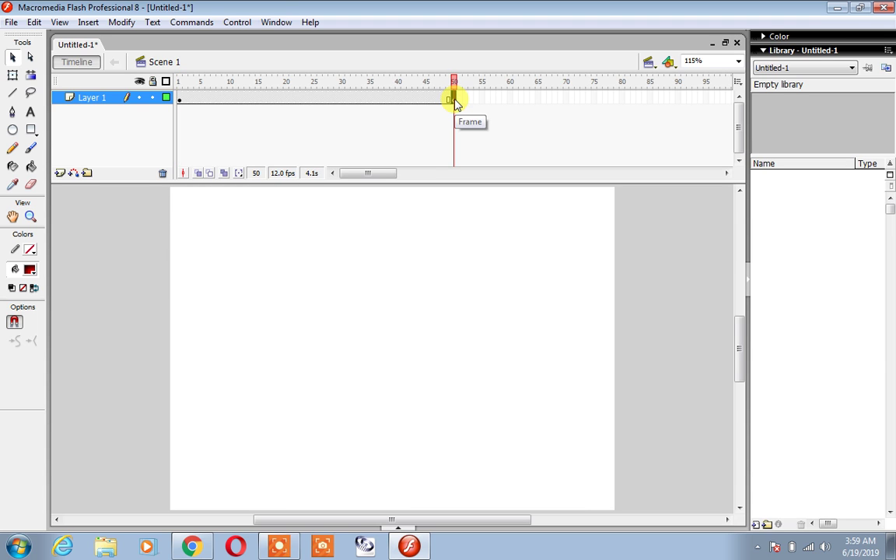
pyautogui.click(12, 130)
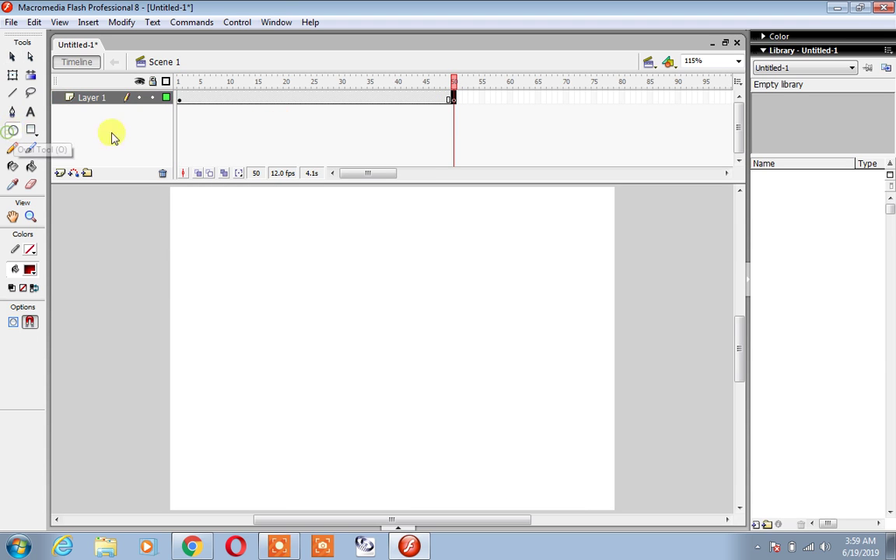
# Step: Draw a large green radial-gradient oval across most of the stage at frame 50
pyautogui.click(30, 270)
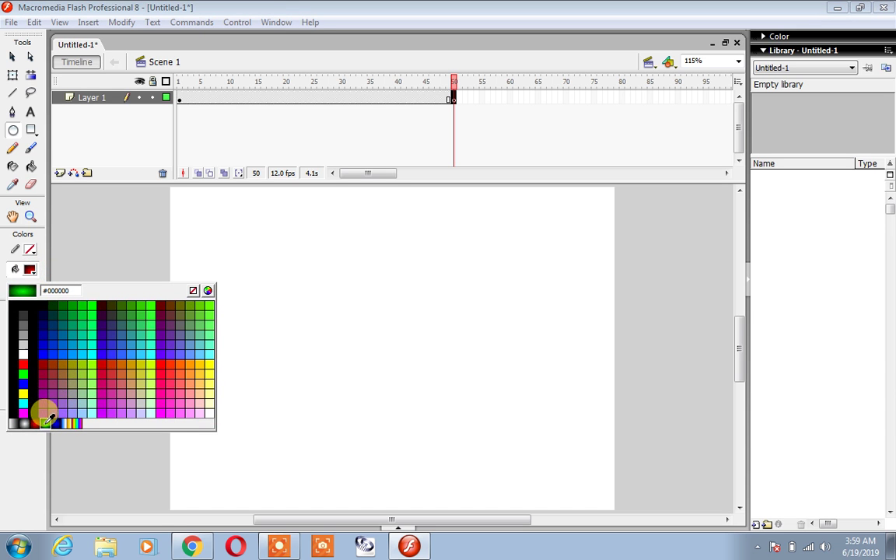
pyautogui.click(45, 423)
pyautogui.moveTo(187, 201)
pyautogui.mouseDown()
pyautogui.moveTo(535, 485)
pyautogui.moveTo(569, 503)
pyautogui.mouseUp()
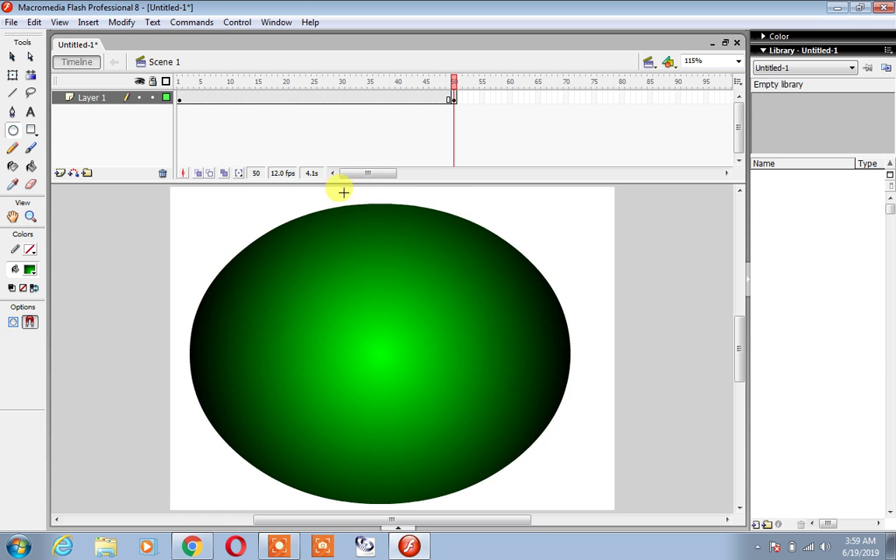
pyautogui.click(179, 98)
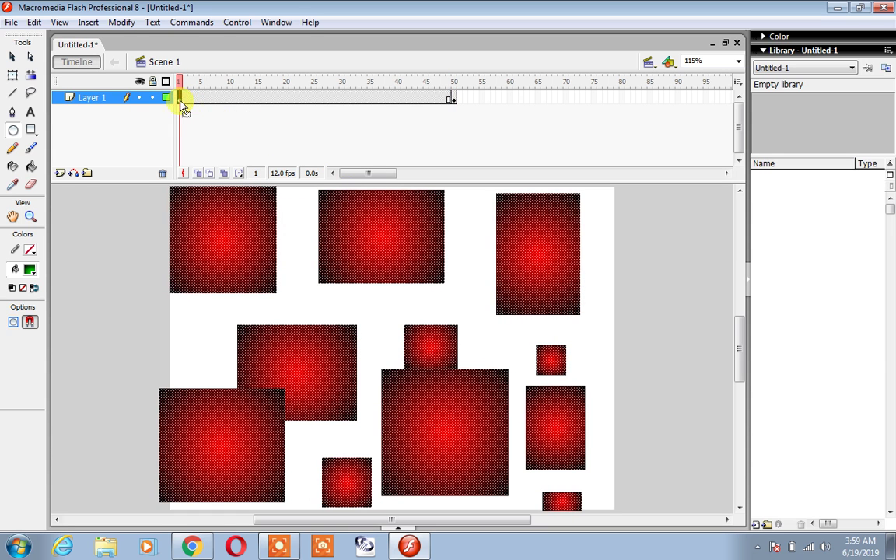
# Step: Compare frame 50 with an in-between frame and dismiss the frame options menu
pyautogui.click(454, 100)
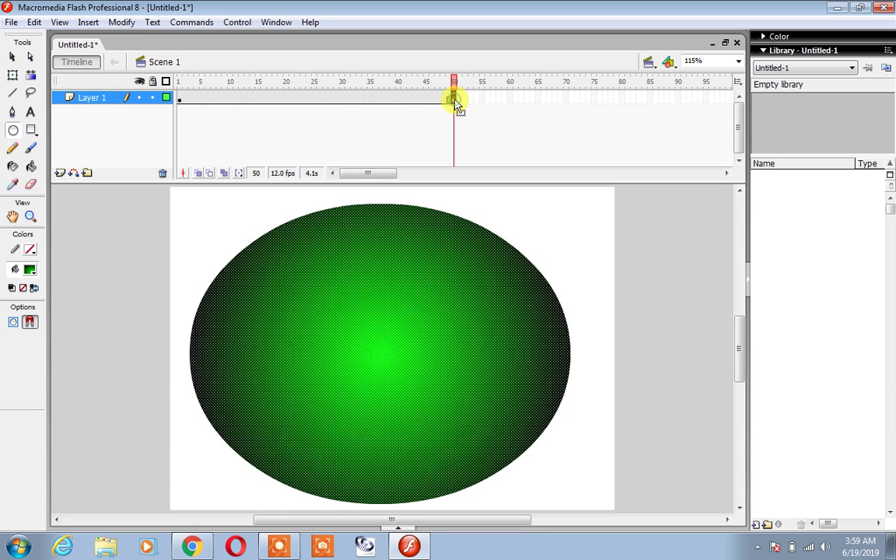
pyautogui.click(336, 100)
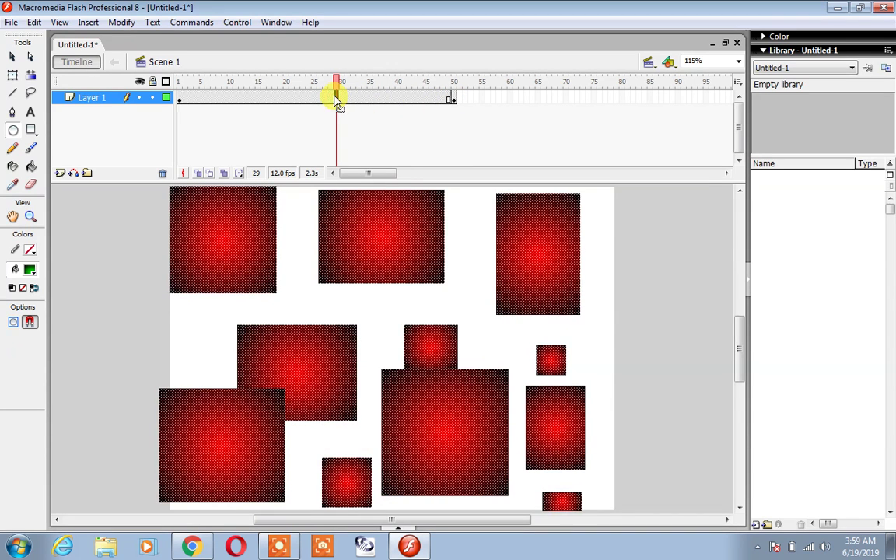
pyautogui.rightClick(329, 99)
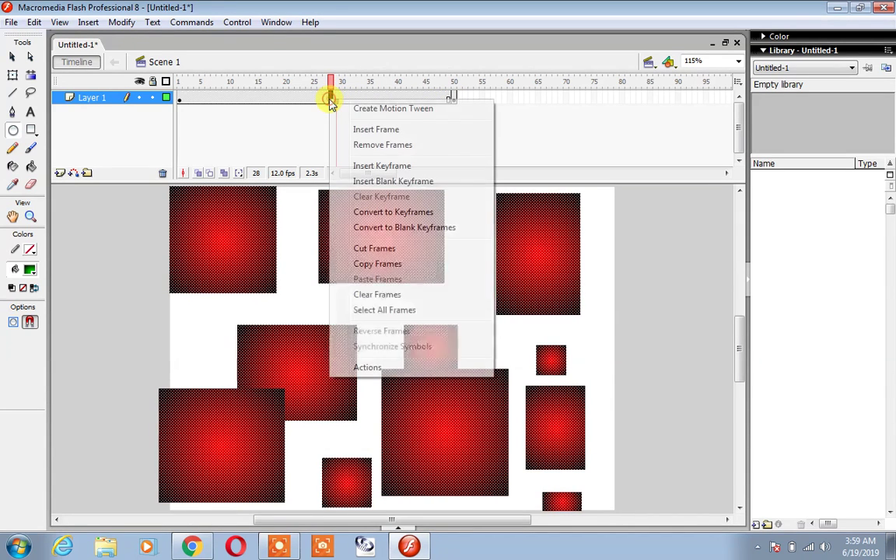
pyautogui.click(678, 228)
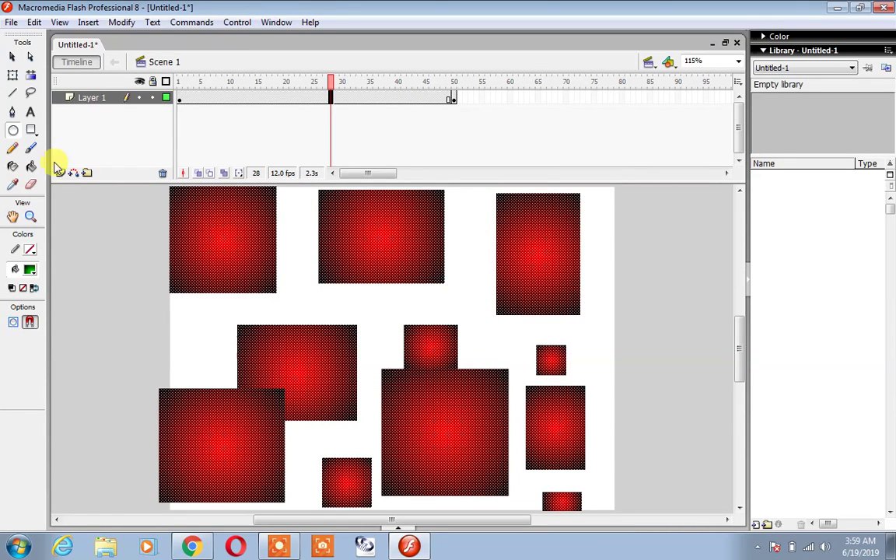
# Step: Inspect the red rectangles on frame 1 and the green oval on frame 50
pyautogui.click(14, 59)
pyautogui.click(74, 204)
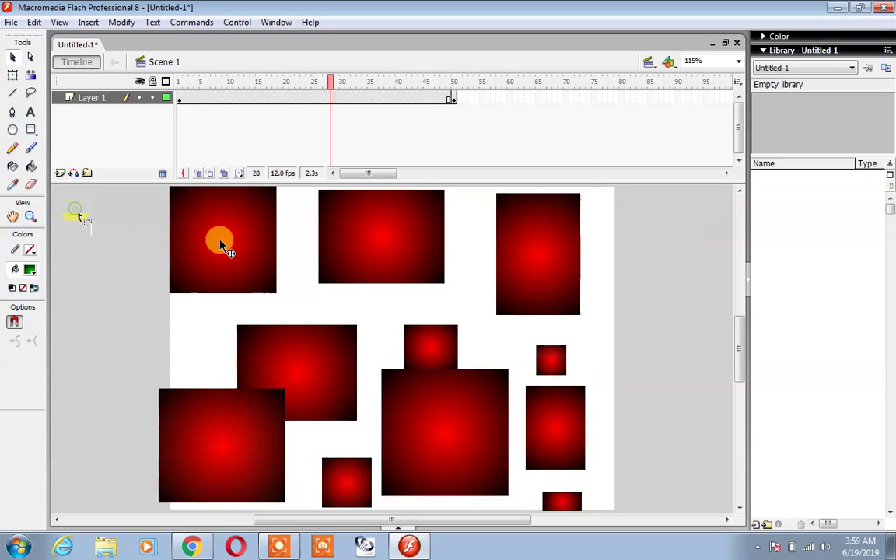
pyautogui.click(220, 240)
pyautogui.click(371, 257)
pyautogui.click(504, 254)
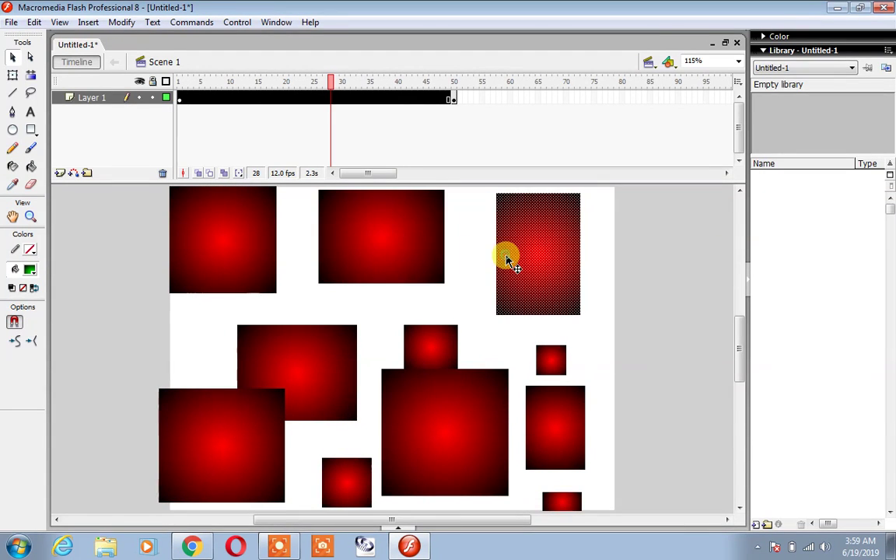
pyautogui.click(453, 99)
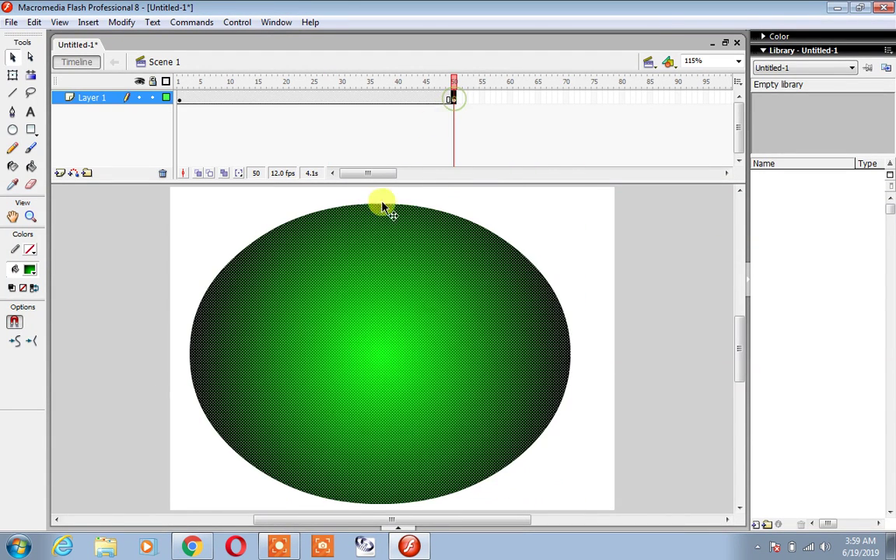
pyautogui.click(601, 274)
pyautogui.click(417, 253)
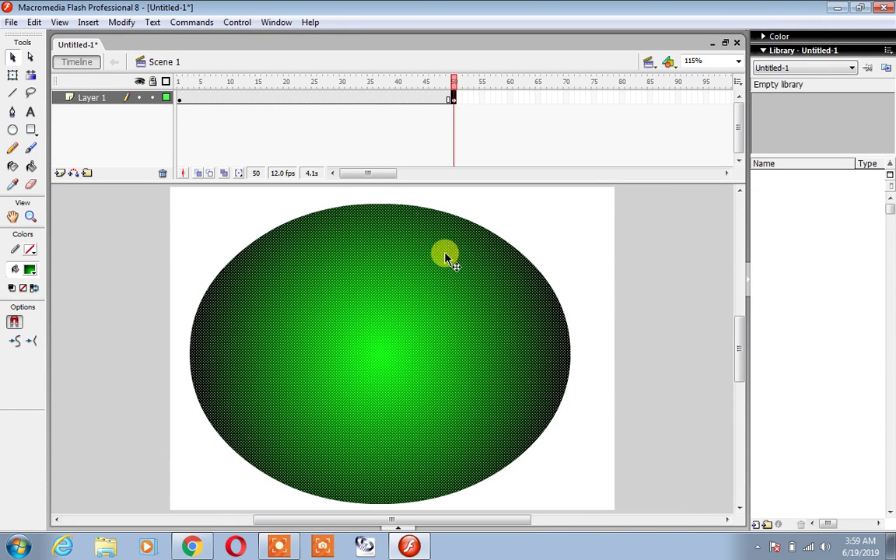
pyautogui.click(180, 99)
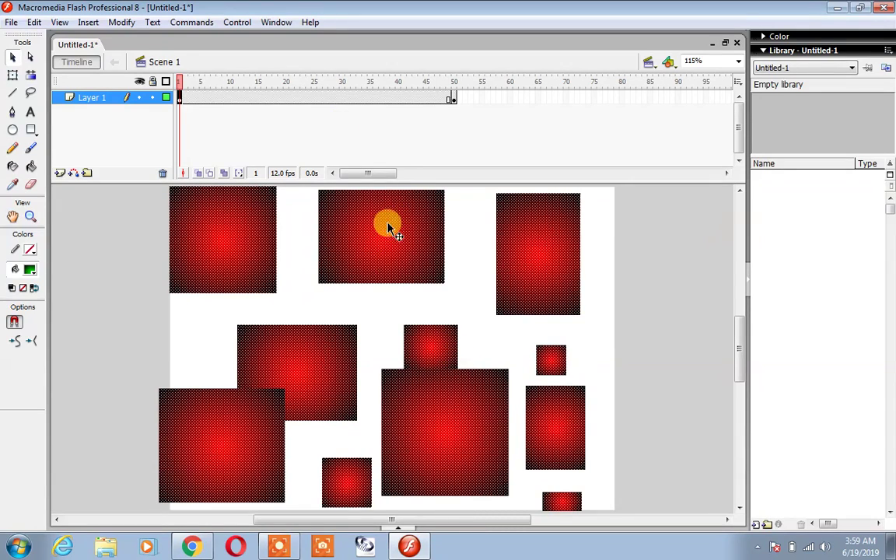
# Step: Select in-between frame 27 and show its frame properties
pyautogui.click(454, 98)
pyautogui.click(326, 97)
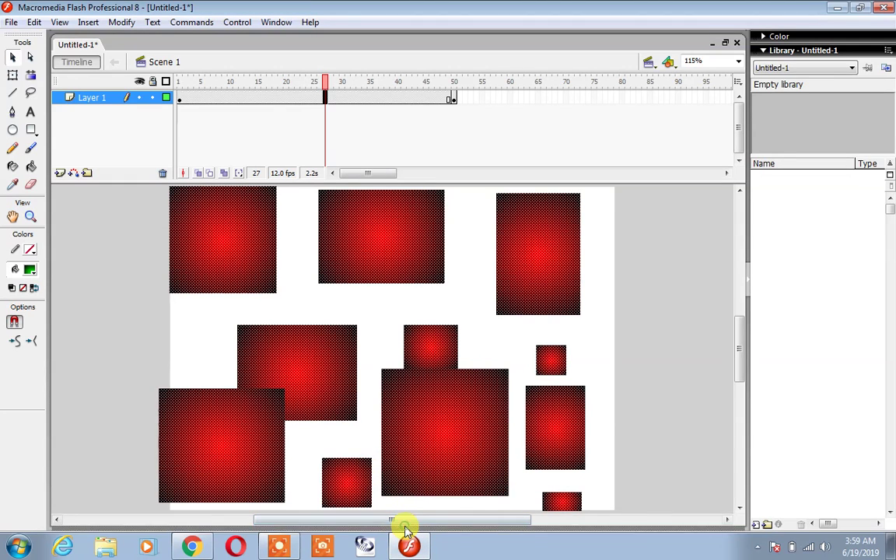
pyautogui.click(401, 531)
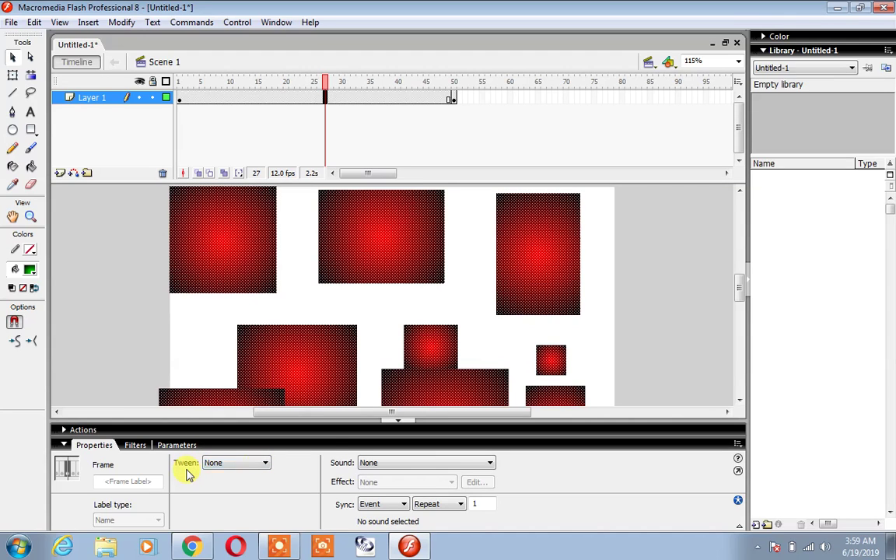
# Step: Set the Tween type to Shape for the frames 1–50 span
pyautogui.click(265, 462)
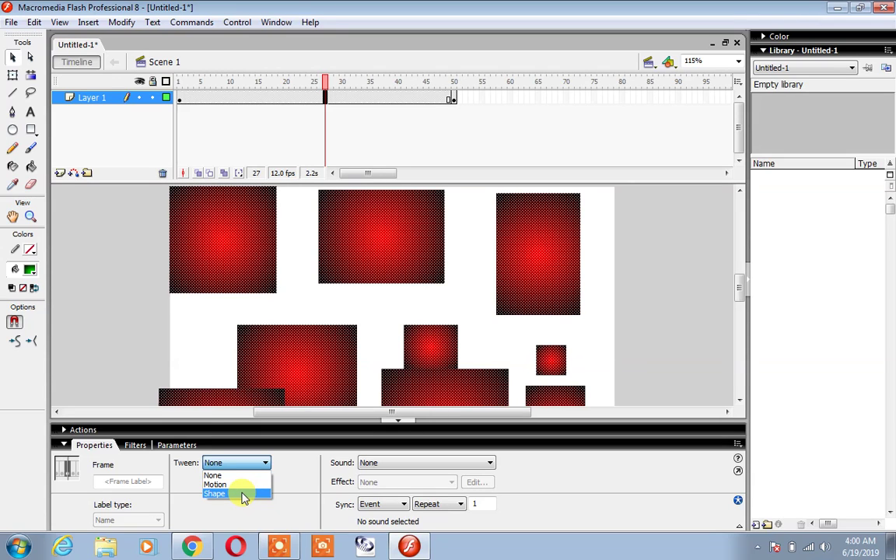
pyautogui.click(243, 495)
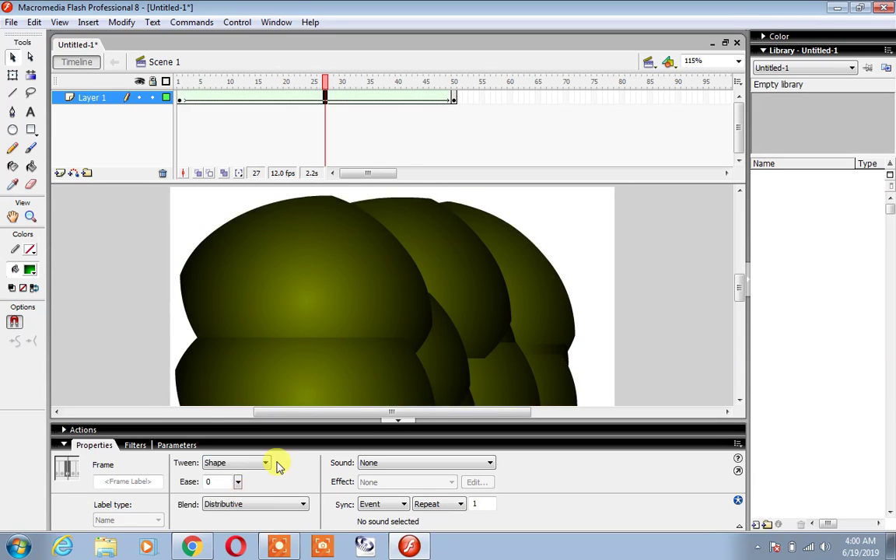
pyautogui.hotkey('ctrl', 'Return')
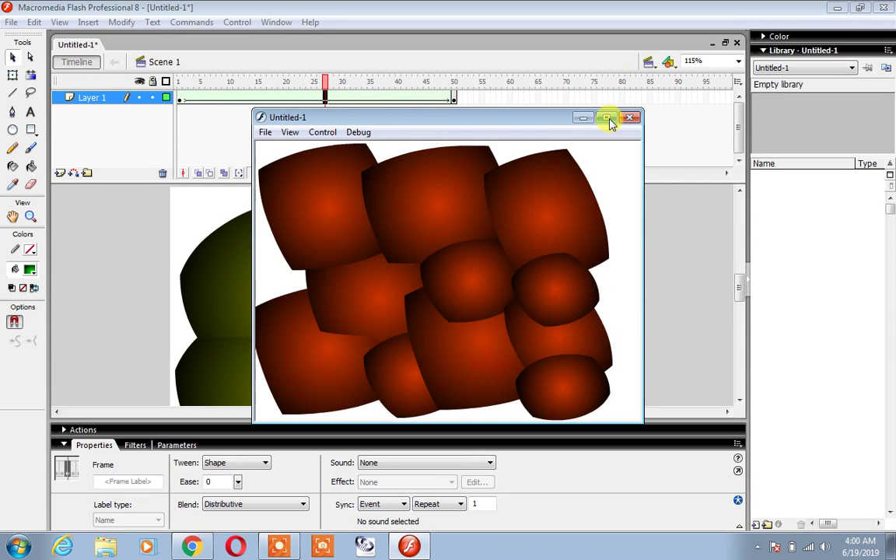
pyautogui.click(637, 117)
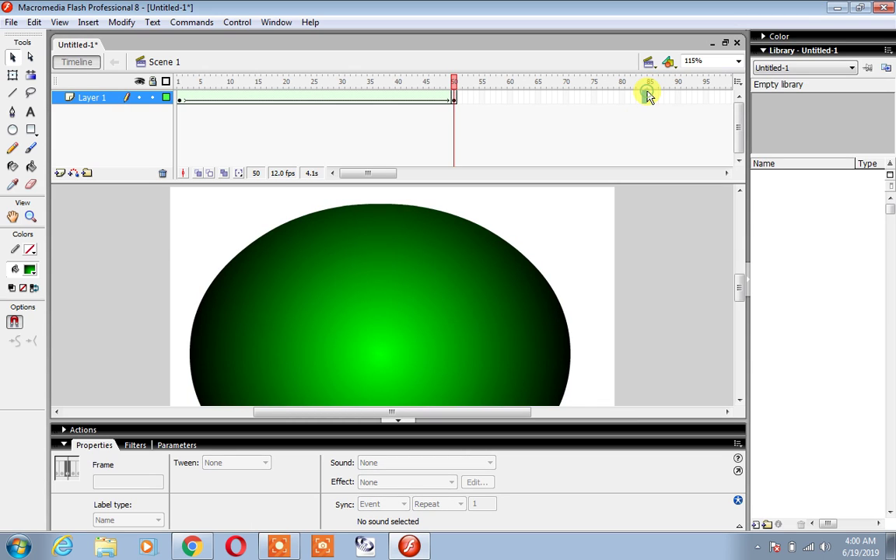
# Step: Draw a large green-gradient rectangle across the stage on frame 84
pyautogui.click(646, 96)
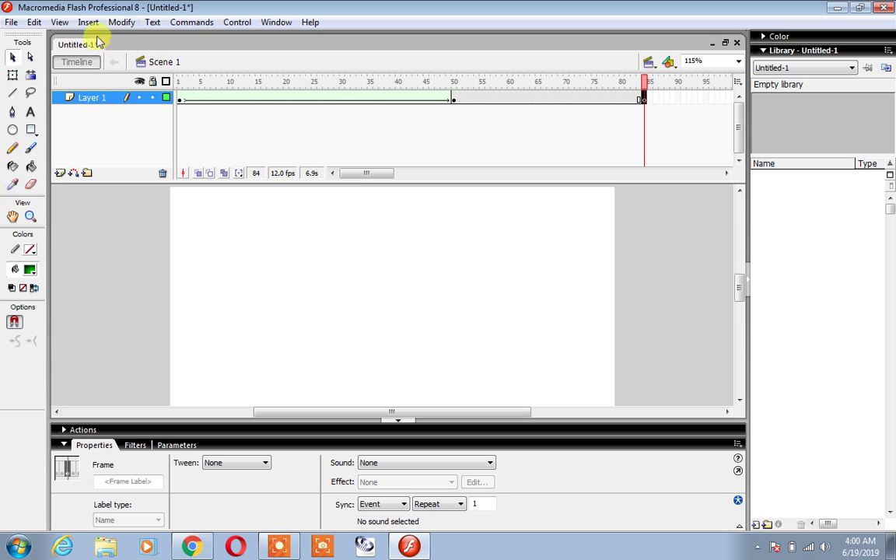
pyautogui.click(31, 130)
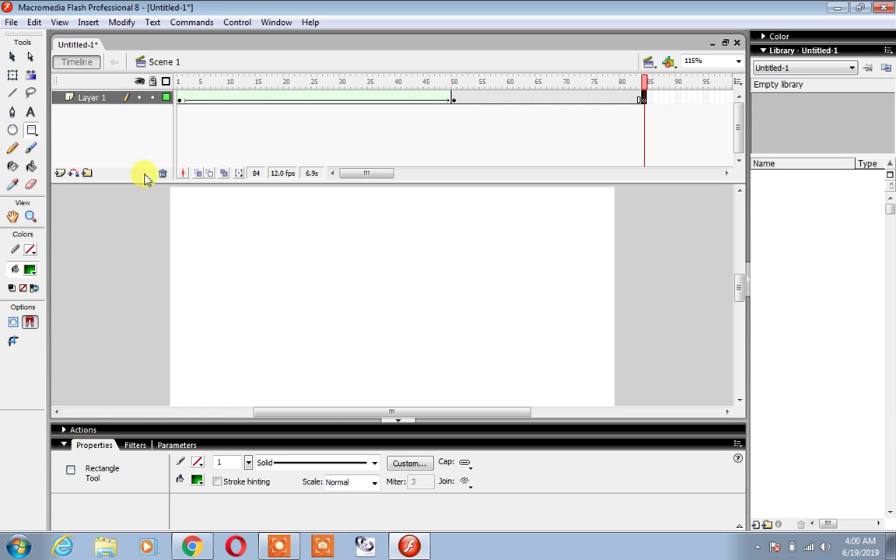
pyautogui.moveTo(188, 202)
pyautogui.mouseDown()
pyautogui.moveTo(524, 391)
pyautogui.moveTo(614, 404)
pyautogui.mouseUp()
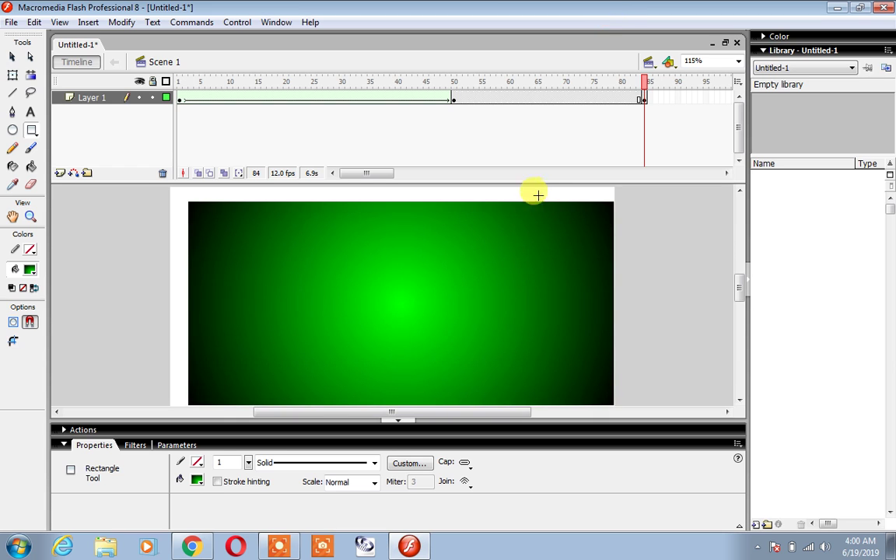
pyautogui.click(565, 99)
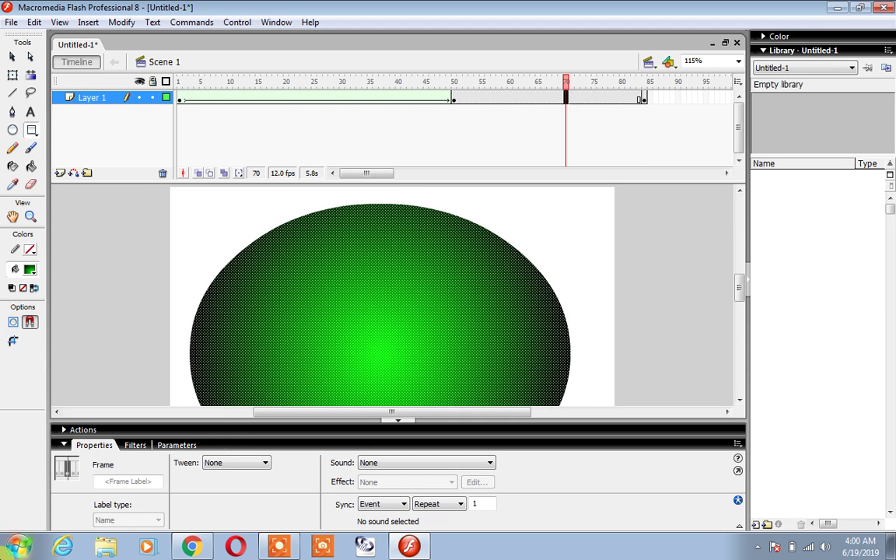
# Step: Set the Tween type to Shape for the frames 50–84 span
pyautogui.click(239, 471)
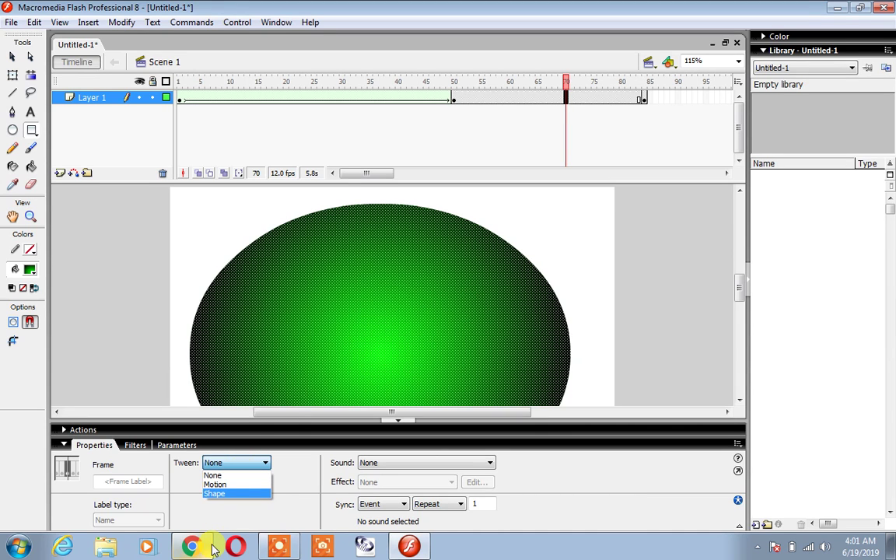
pyautogui.click(252, 495)
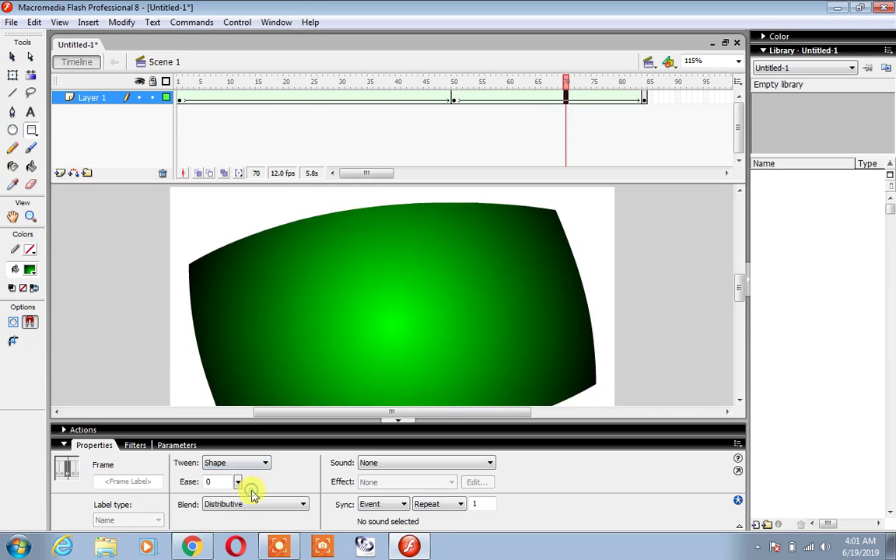
# Step: Test the movie with Ctrl+Enter to watch the rectangles morph into oval and rectangle
pyautogui.hotkey('ctrl', 'Return')
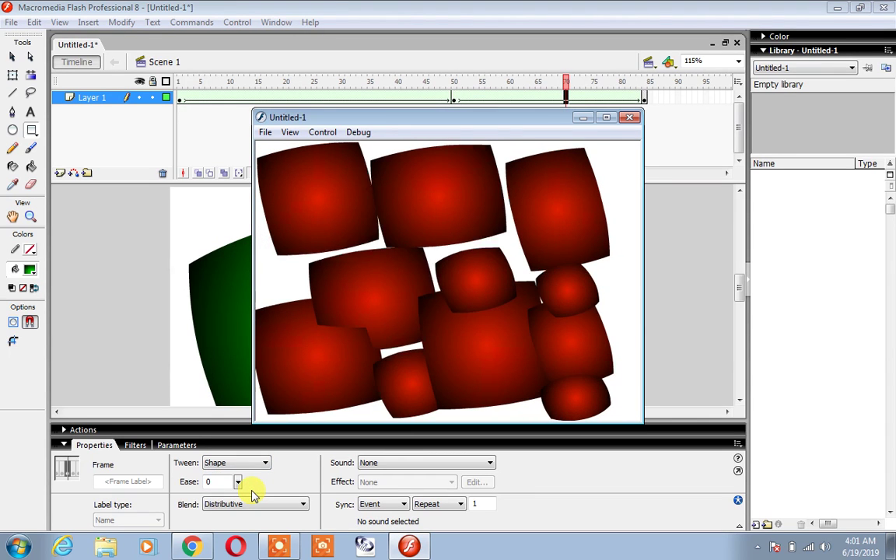